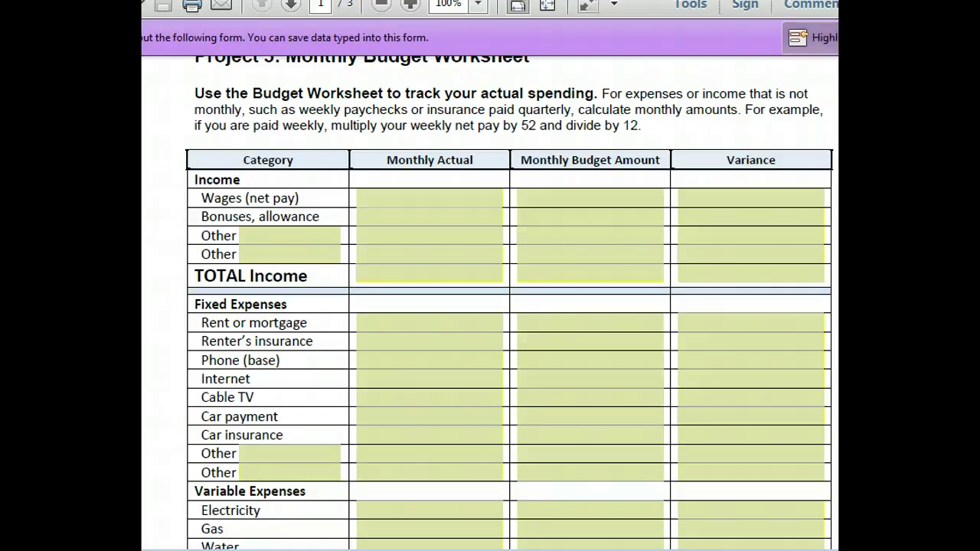
Enter 3166.67 as the Wages (net pay) monthly actual income
click(473, 218)
click(479, 199)
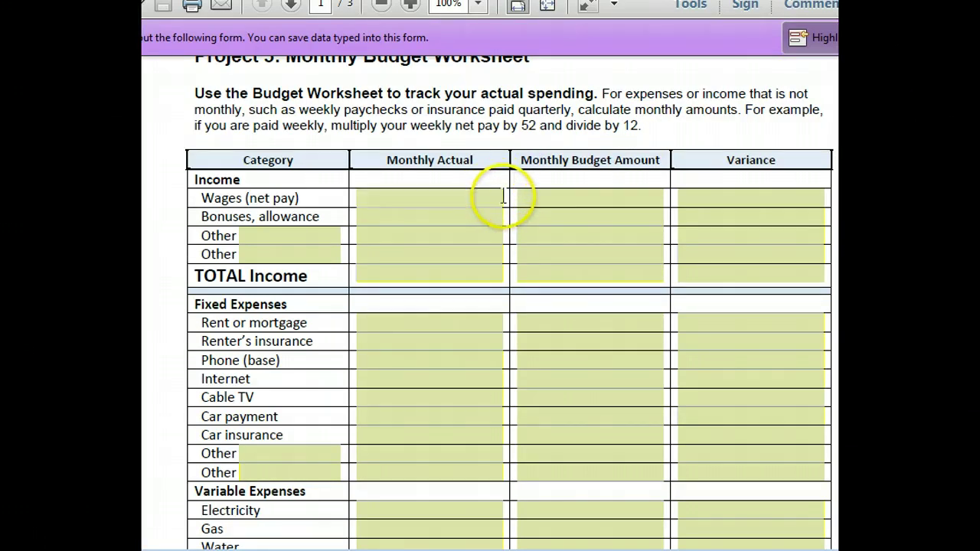
click(464, 202)
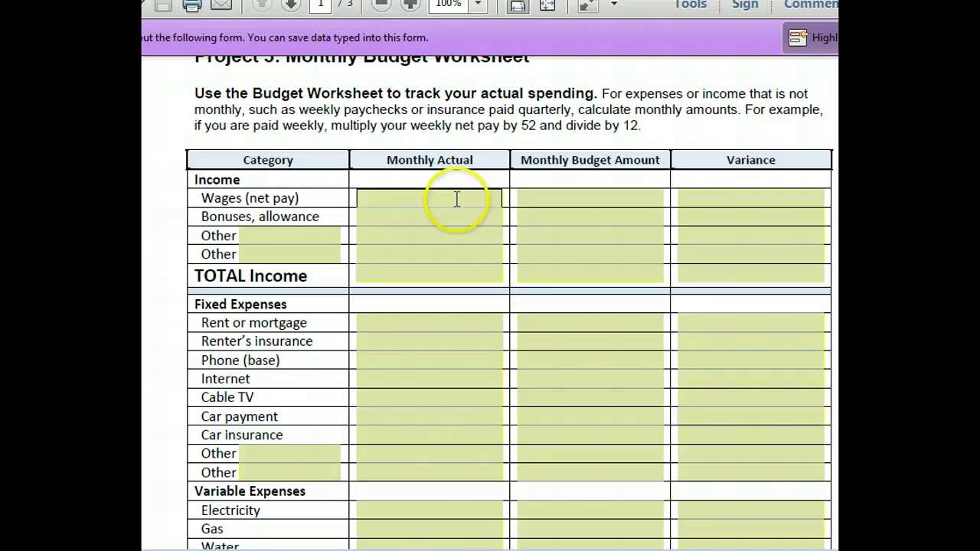
click(425, 215)
click(424, 201)
click(420, 209)
click(417, 201)
click(412, 195)
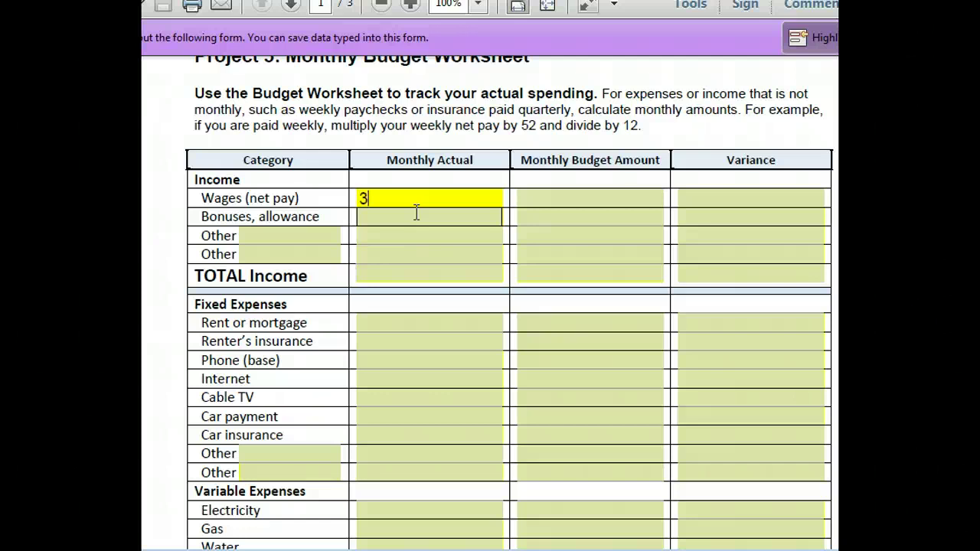
text(67)
Label the first Other income source 'Waitress' with a 300.00 monthly actual amount
click(402, 216)
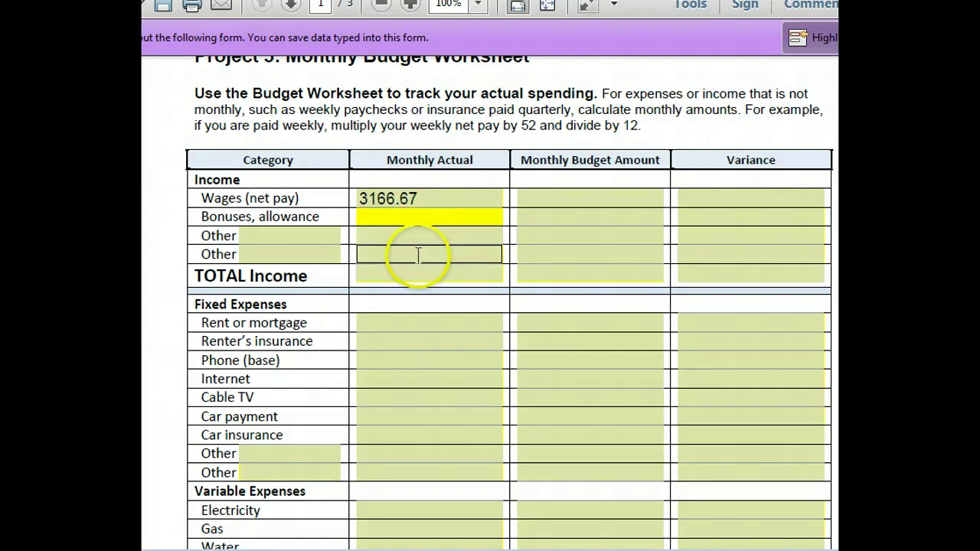
click(322, 238)
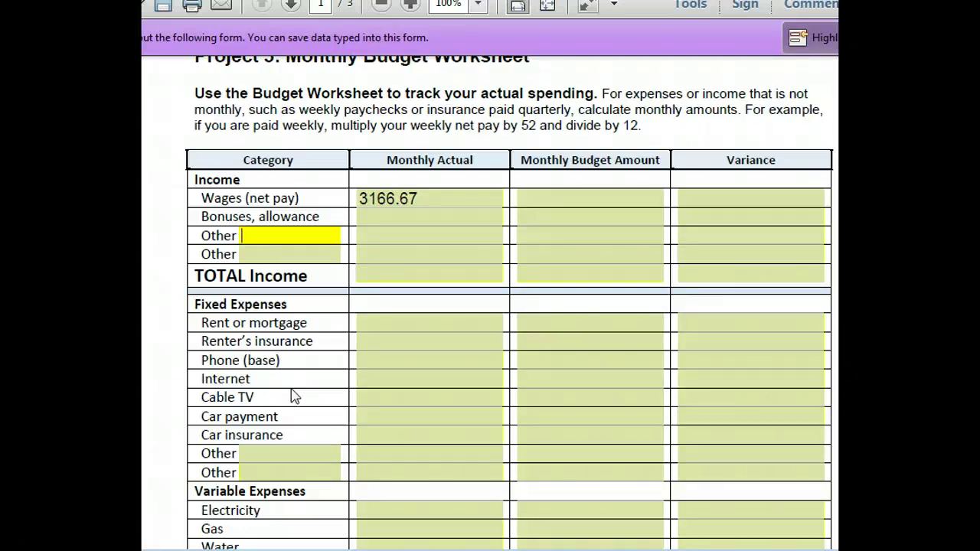
text(aitress)
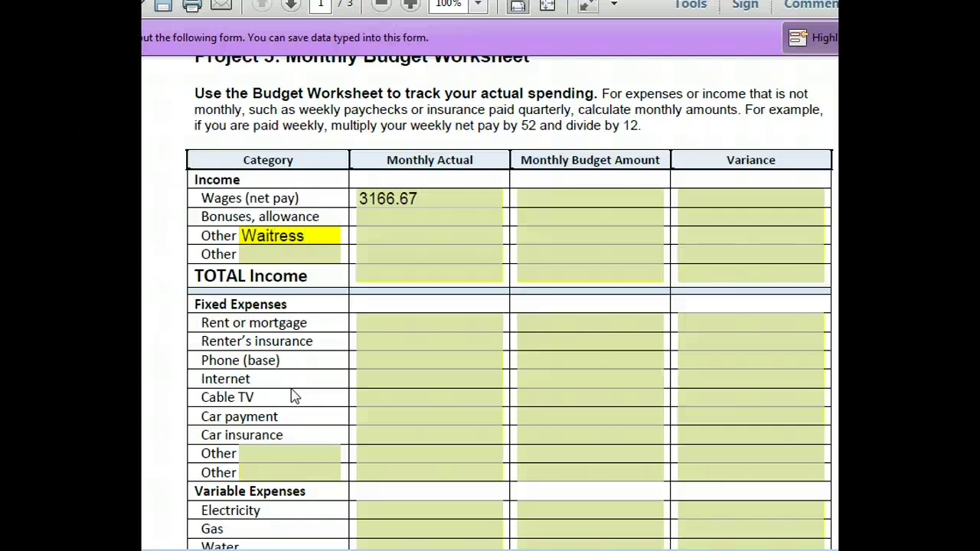
click(433, 240)
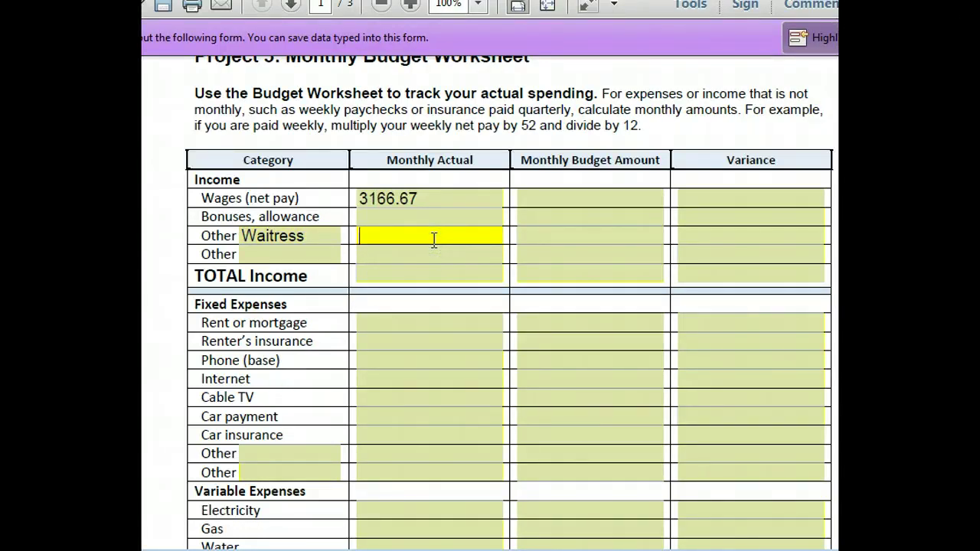
text(300.00)
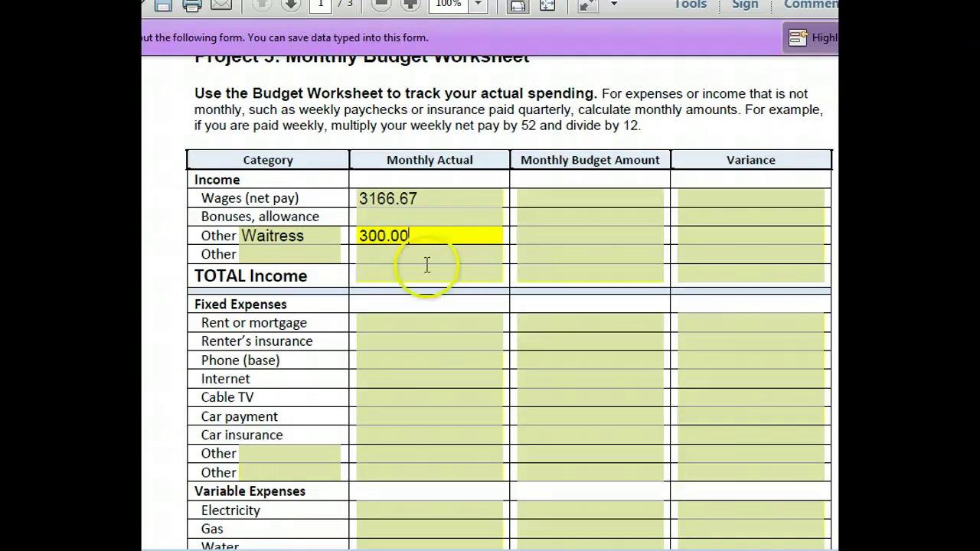
click(393, 325)
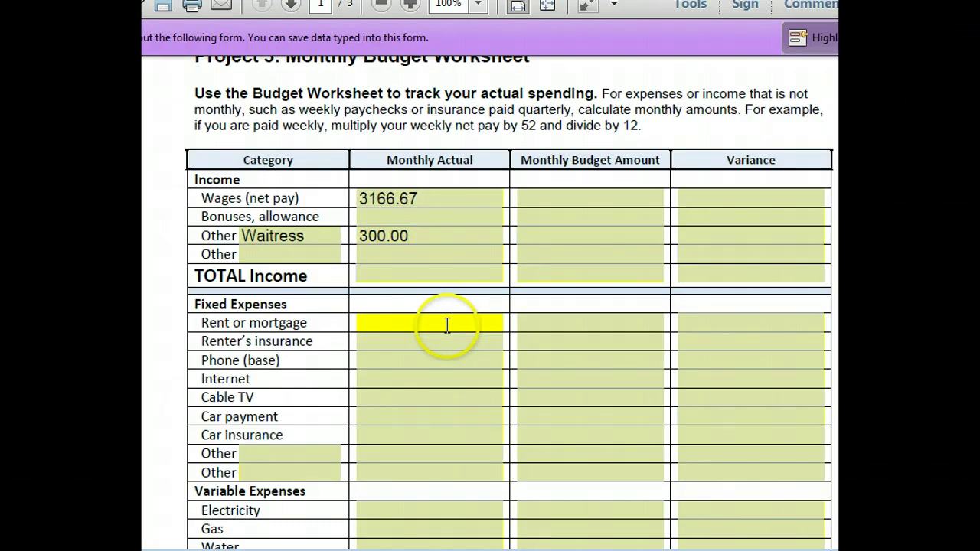
Step through the Renter's insurance, Phone and Internet actual amount fields
click(391, 341)
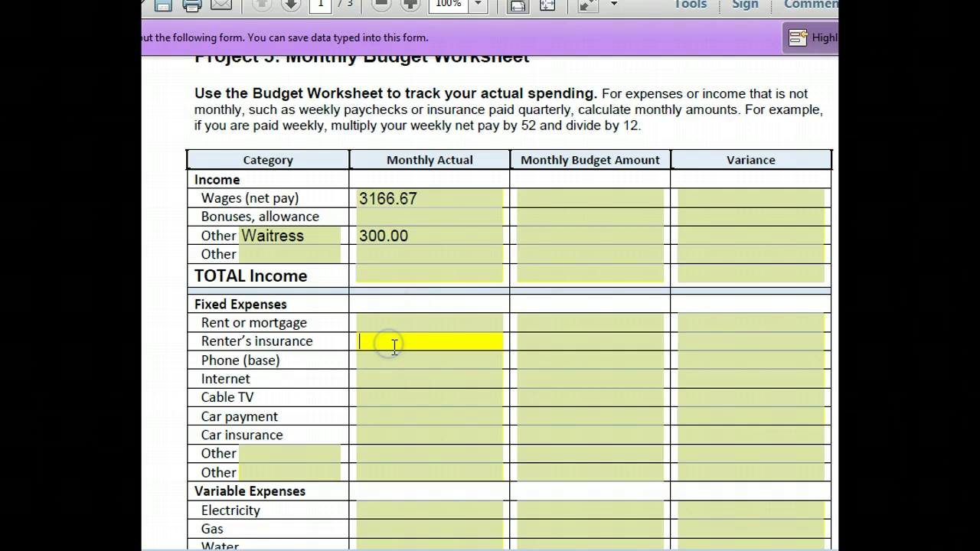
click(397, 359)
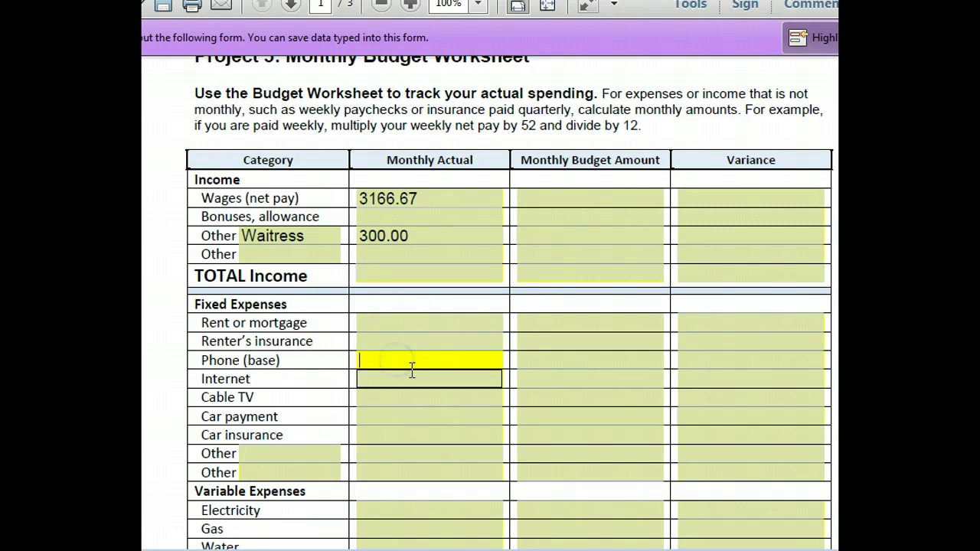
click(414, 376)
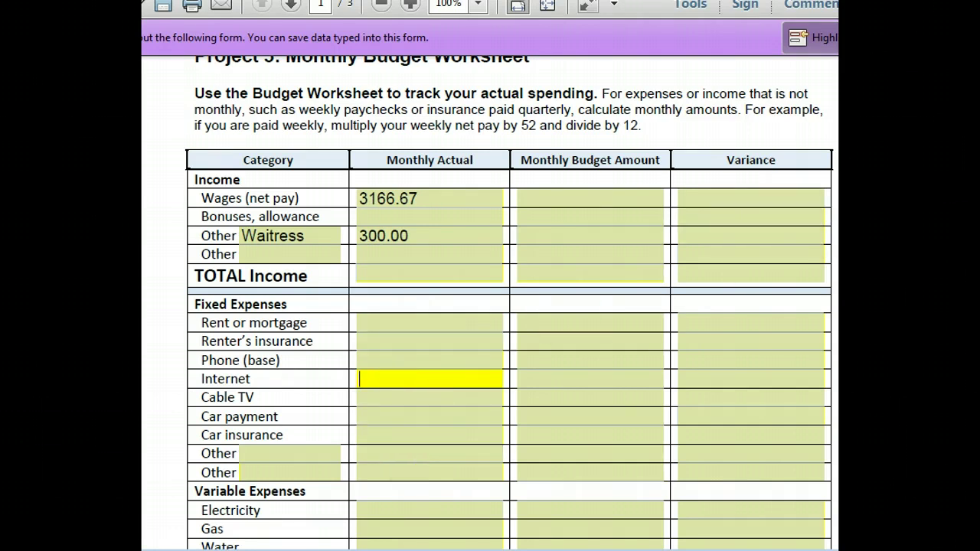
scroll(509, 306, down, 5)
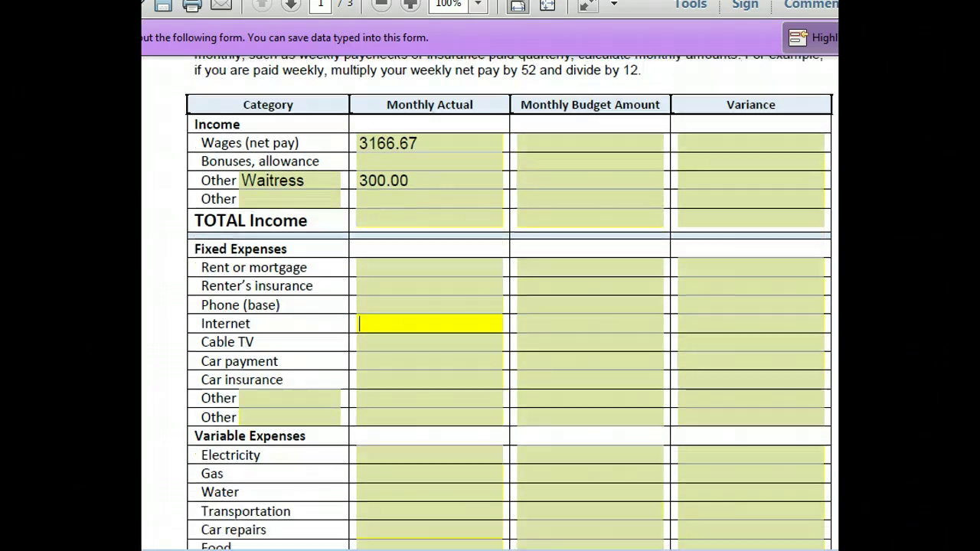
scroll(509, 306, down, 3)
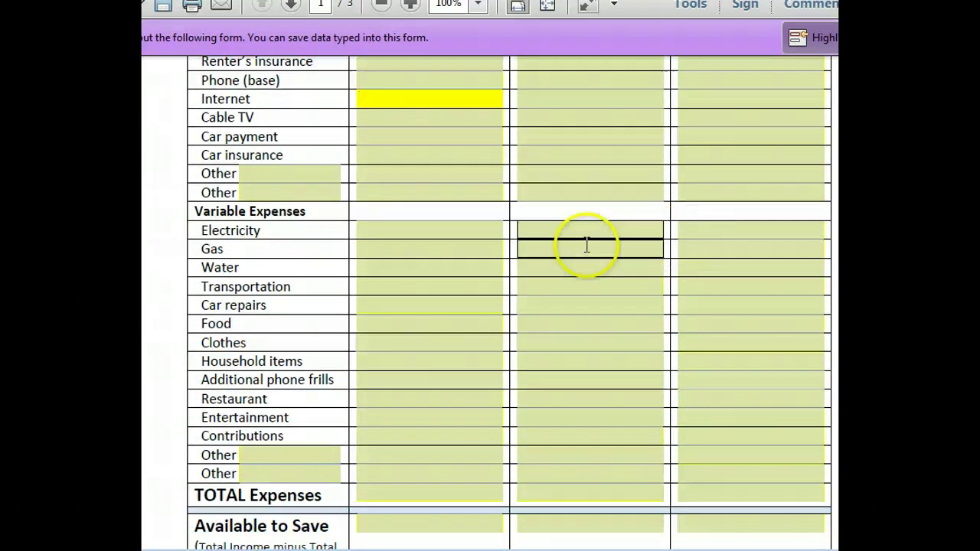
Move through the Gas, Water, Transportation and Food actual fields, then return to the page 1 table
click(477, 235)
click(479, 251)
click(489, 265)
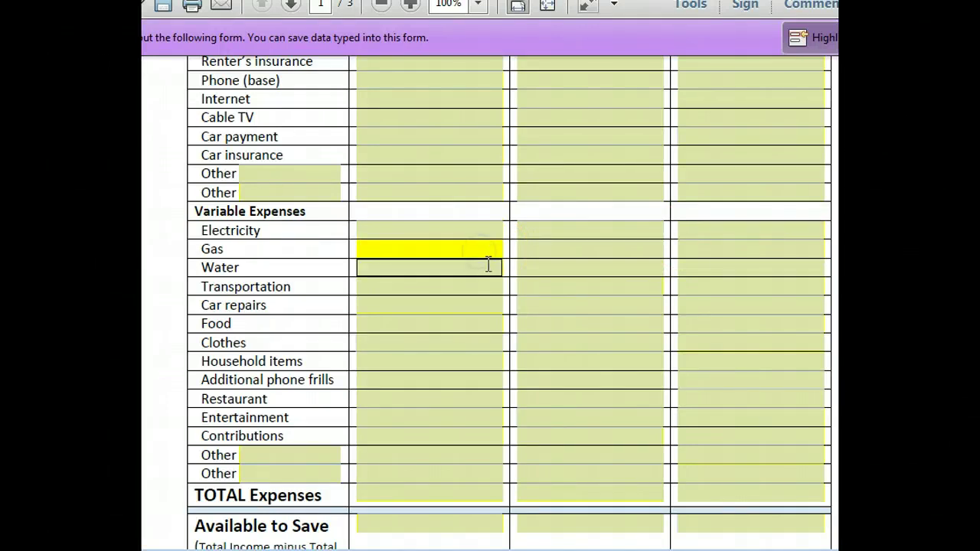
click(496, 251)
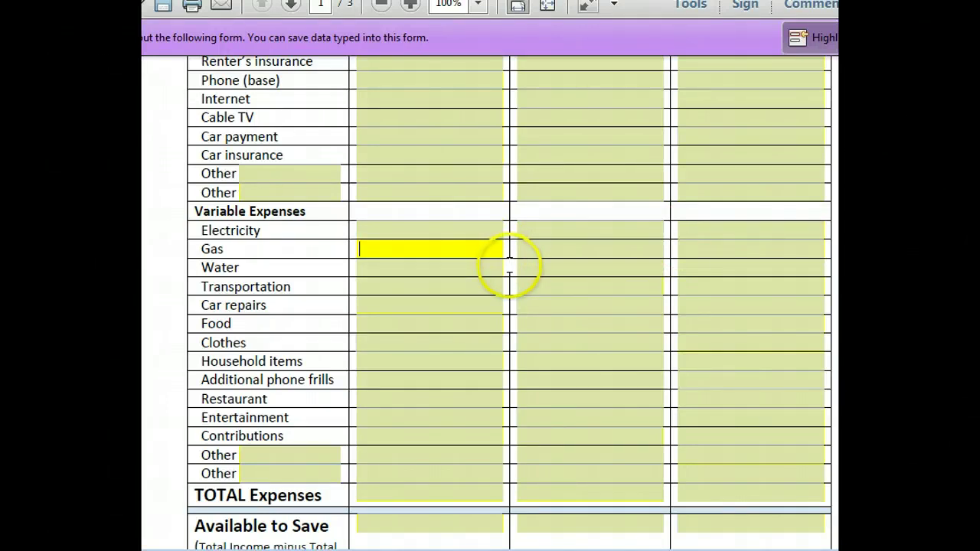
click(472, 273)
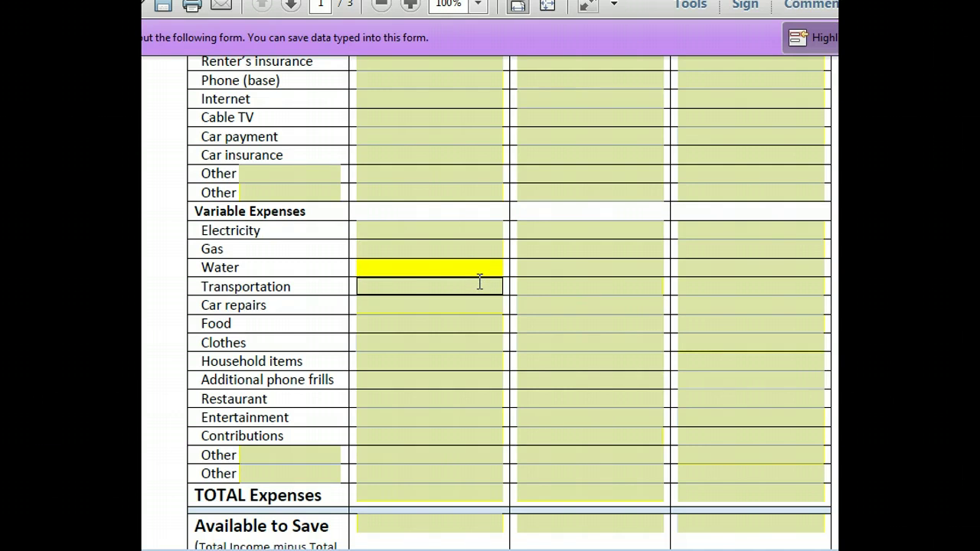
click(478, 276)
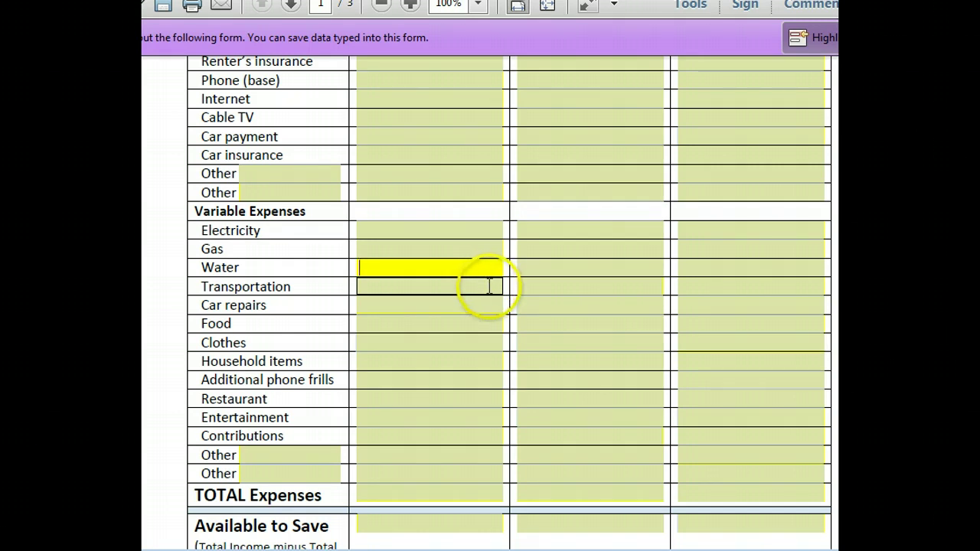
click(488, 285)
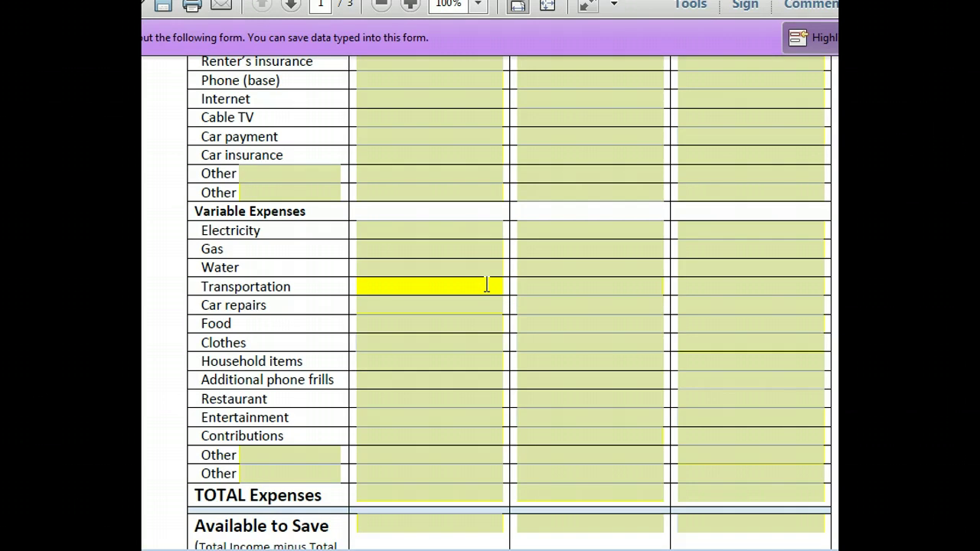
click(484, 306)
click(476, 327)
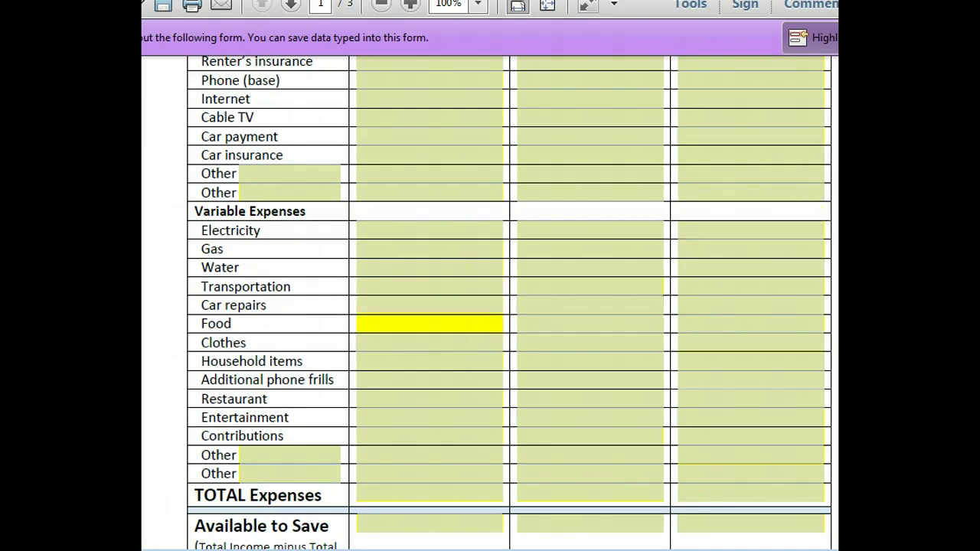
scroll(509, 302, down, 12)
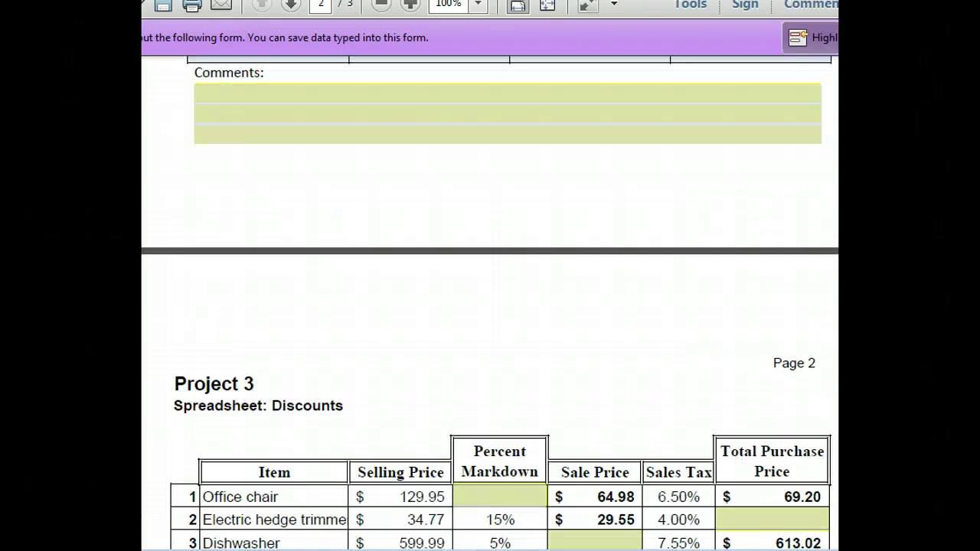
scroll(490, 306, up, 12)
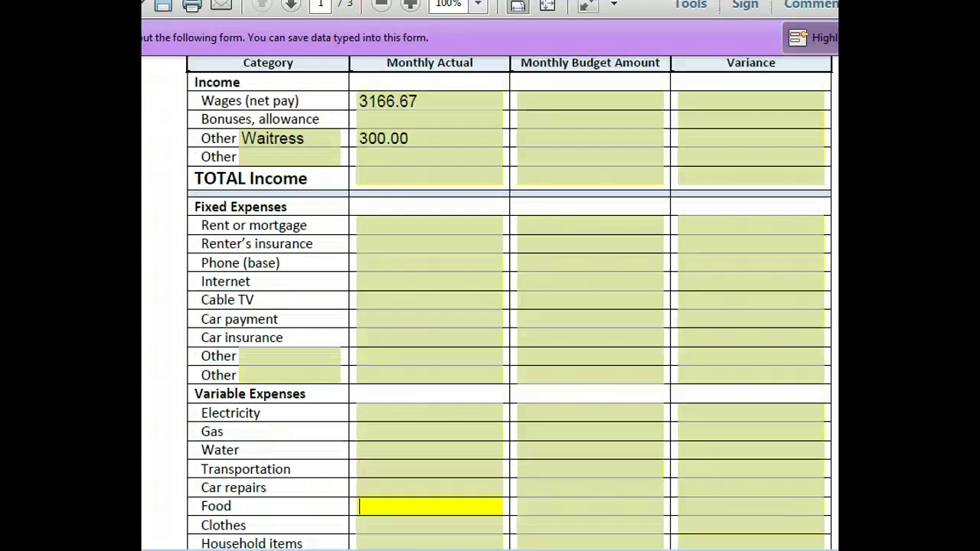
scroll(490, 307, up, 2)
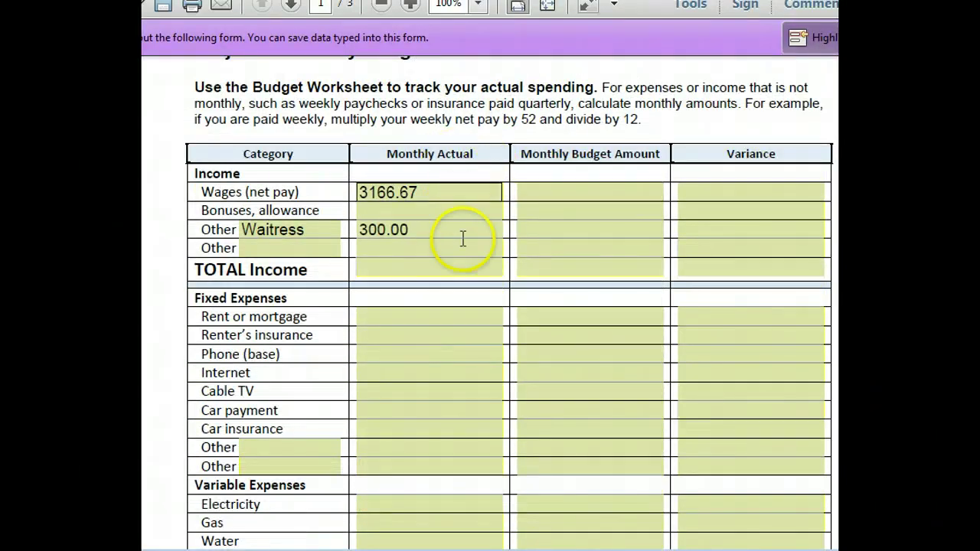
Set the Rent or mortgage budget amount to 500.00
click(582, 205)
click(578, 193)
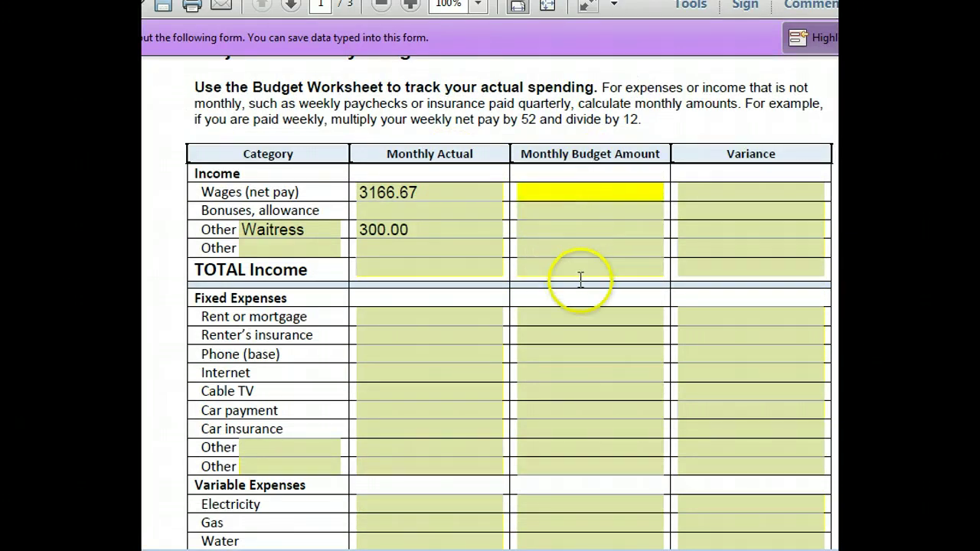
click(579, 318)
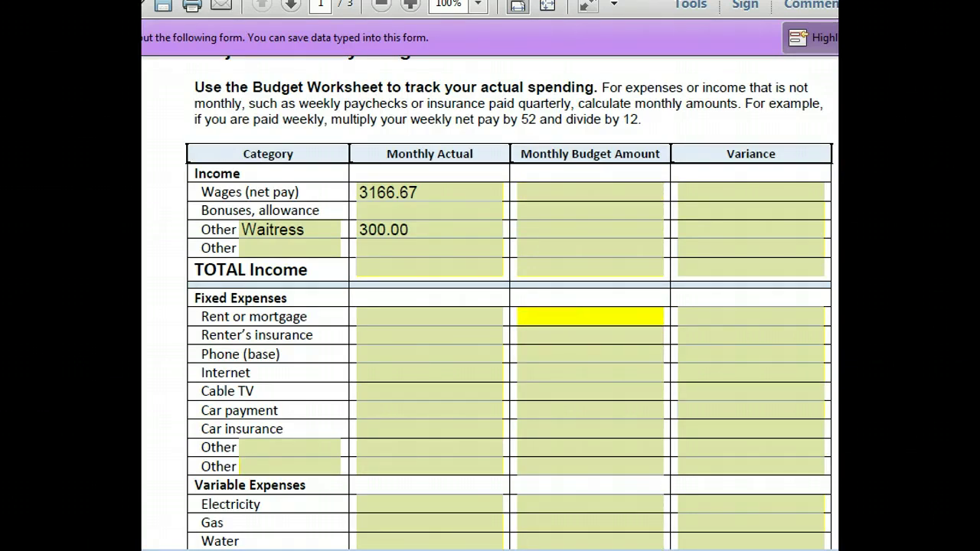
text(500.00)
key(Return)
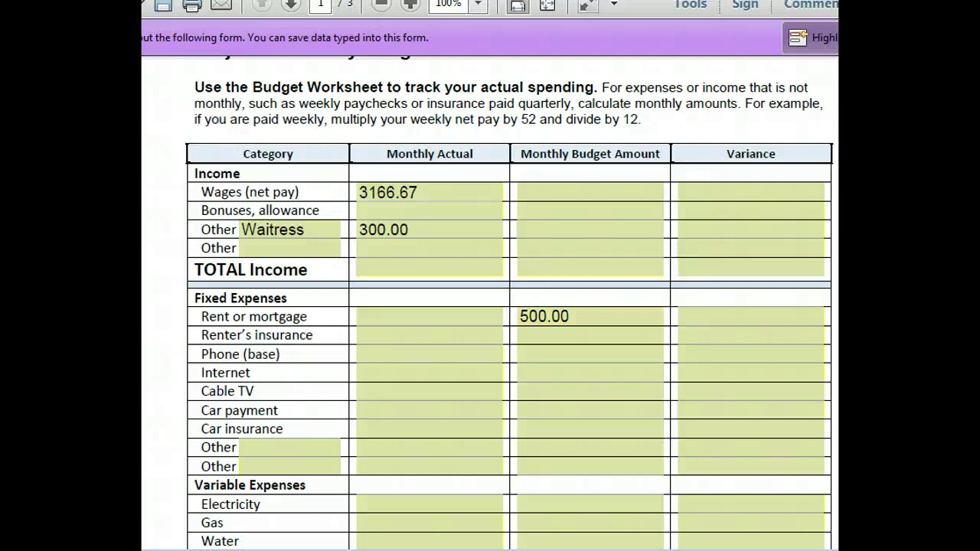
Set the Renter's insurance budget amount to 10.00
click(602, 336)
text(10)
key(shift+F10)
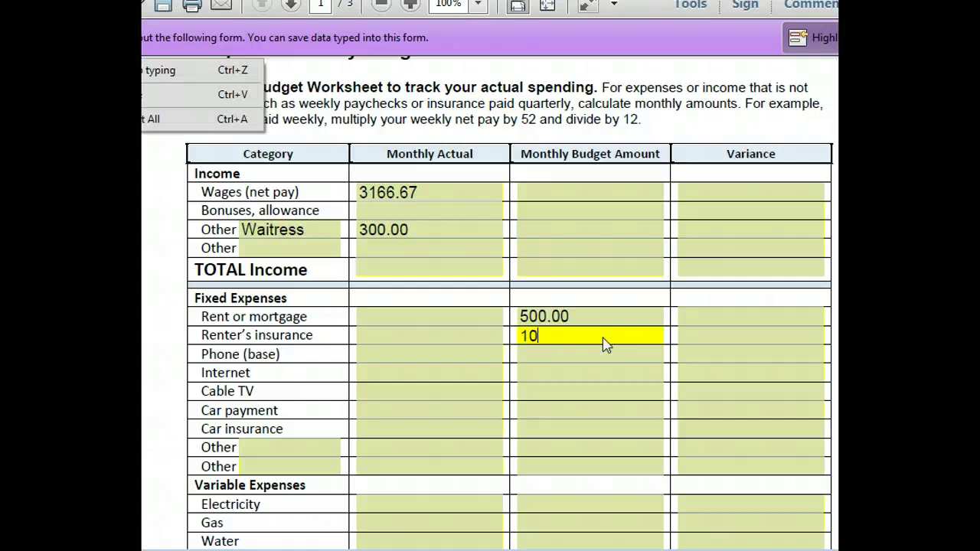
click(604, 342)
text(.00)
key(Return)
Set the Phone (base) budget amount to 0
click(618, 335)
click(684, 367)
click(597, 373)
click(550, 355)
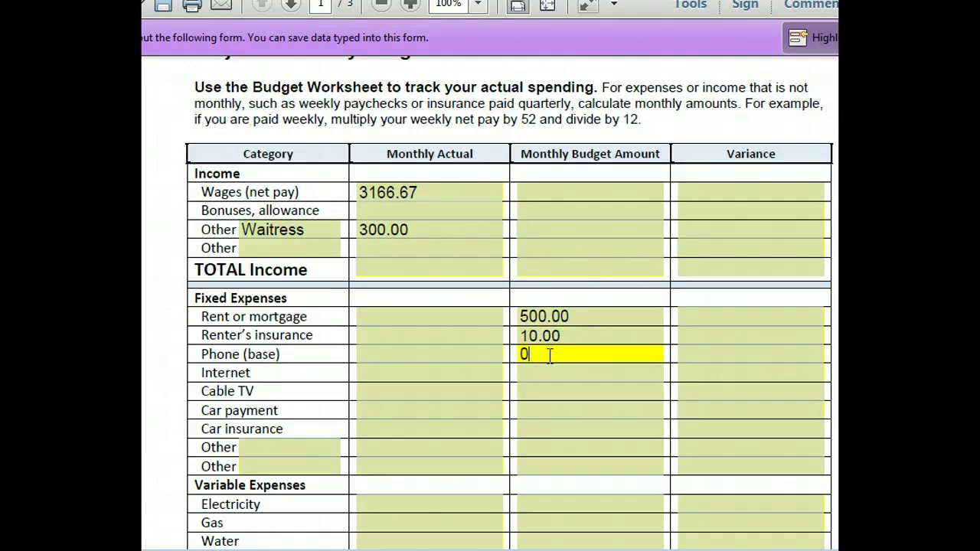
text(0)
key(Return)
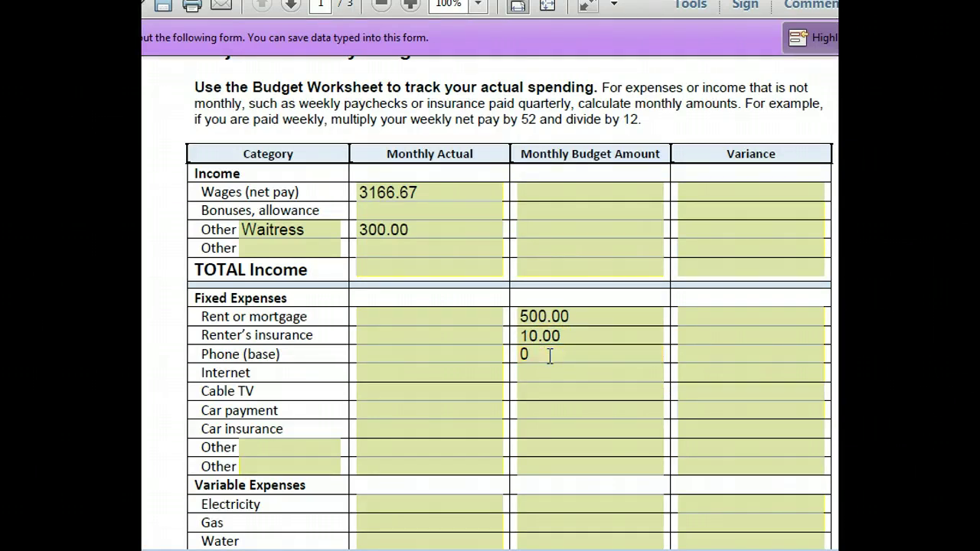
Set the Internet budget to 30.00 and the Cable TV budget to 0
click(547, 367)
text(30.00)
key(Return)
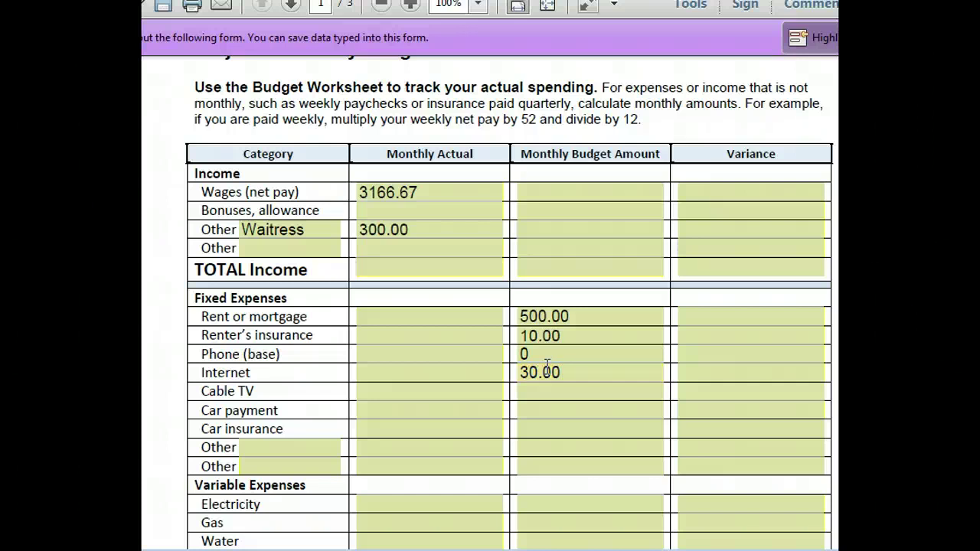
click(545, 389)
text(0)
key(Return)
click(545, 407)
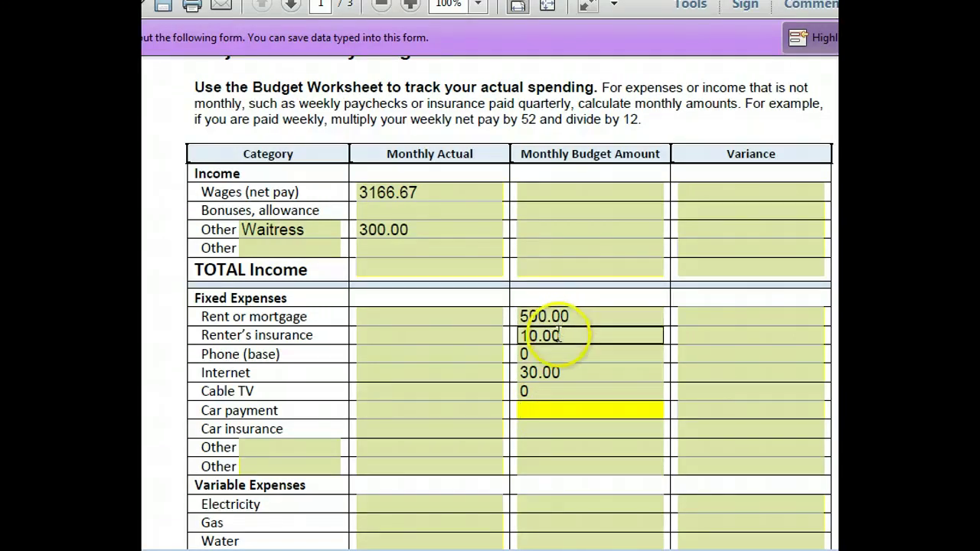
click(414, 316)
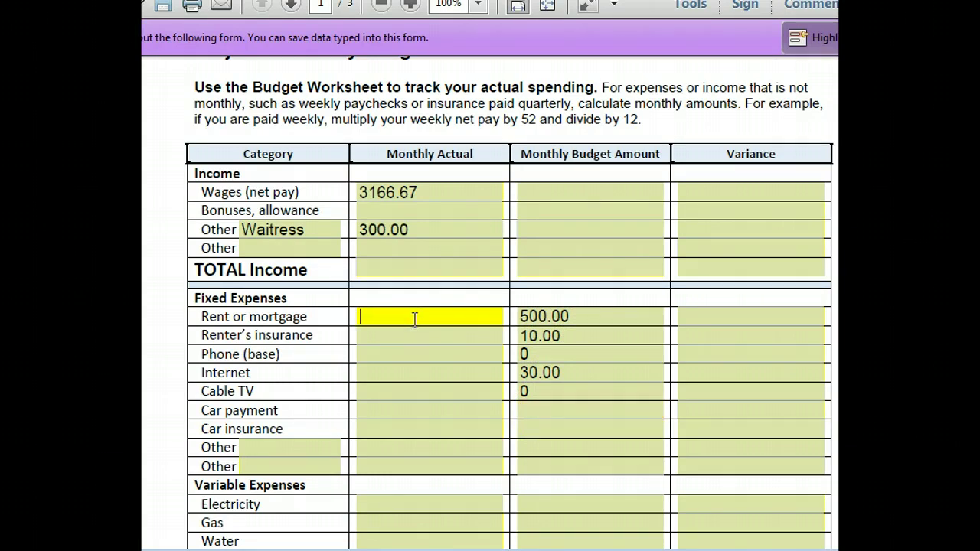
click(724, 320)
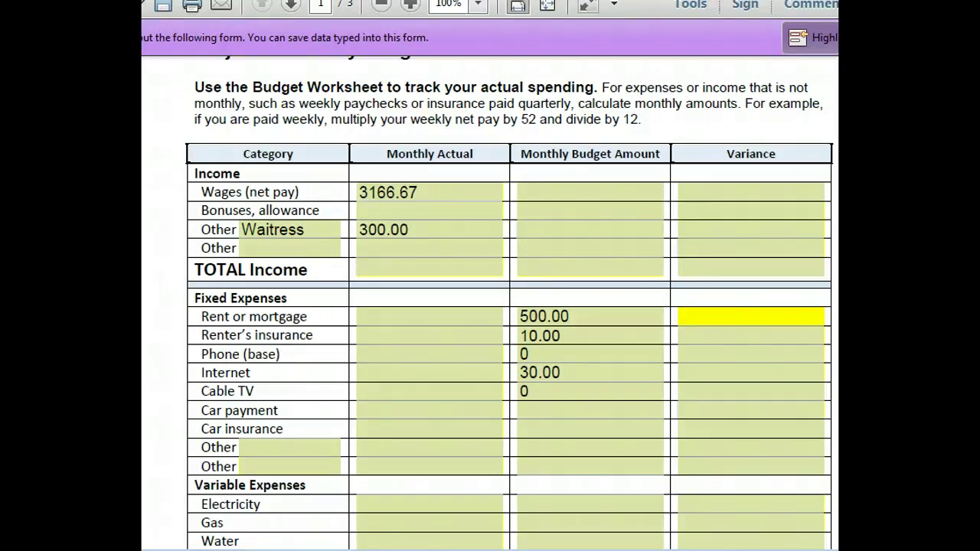
scroll(509, 306, down, 8)
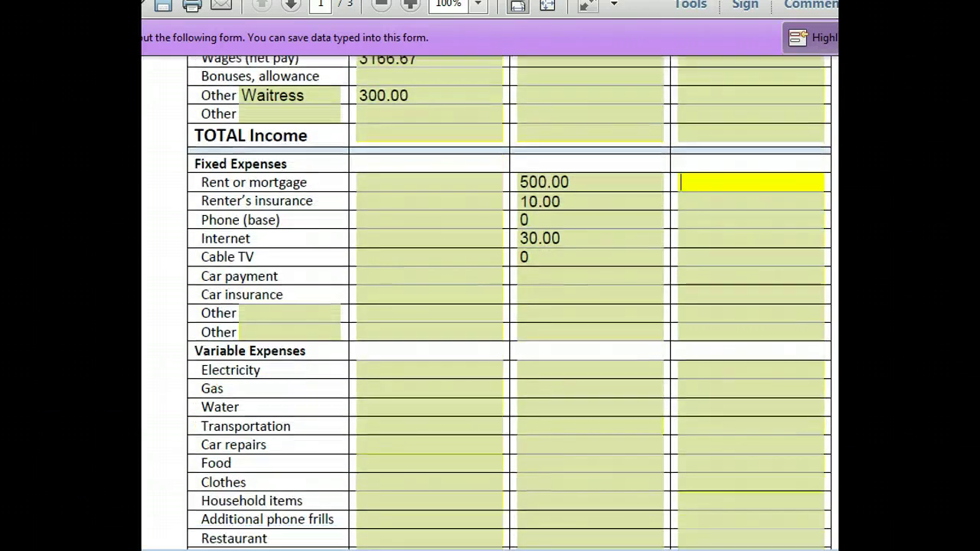
scroll(509, 306, down, 1)
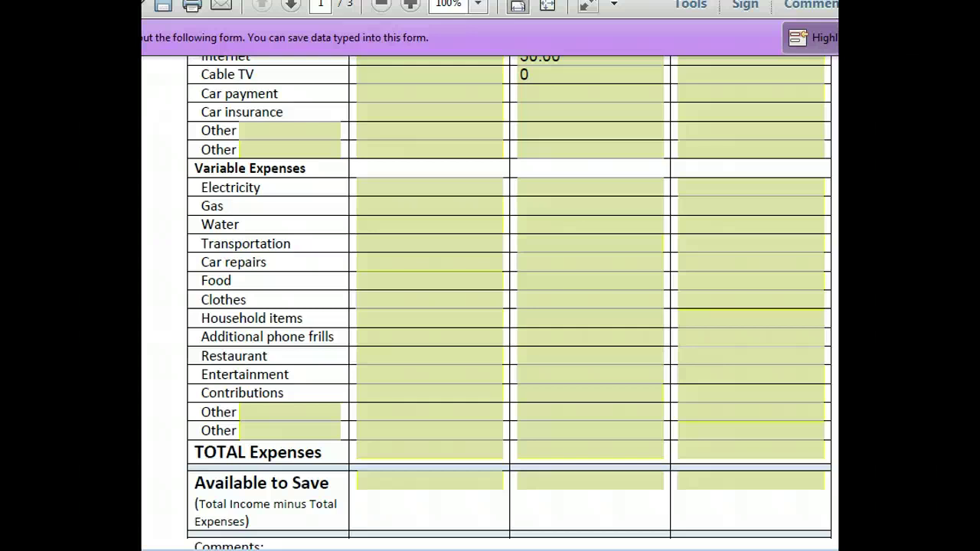
scroll(509, 306, down, 4)
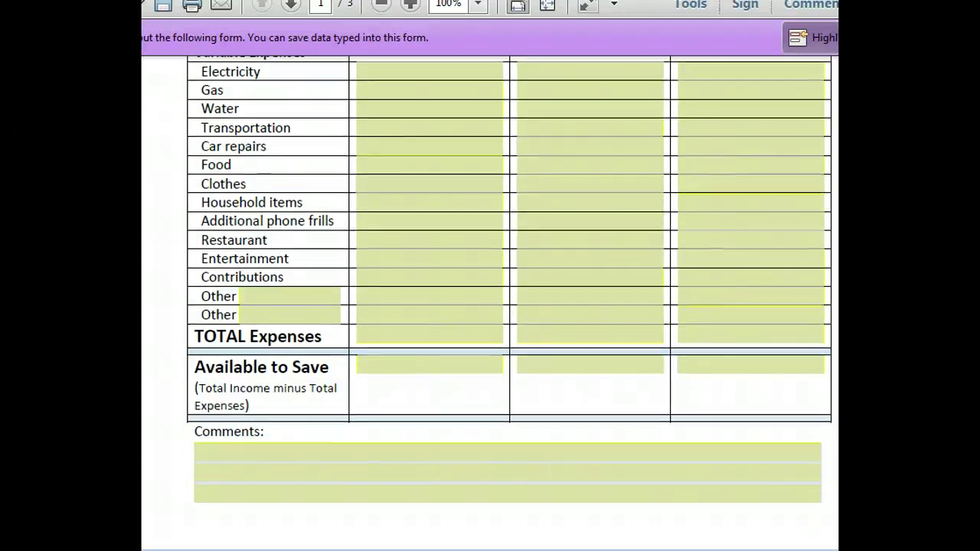
scroll(671, 405, down, 1)
click(677, 386)
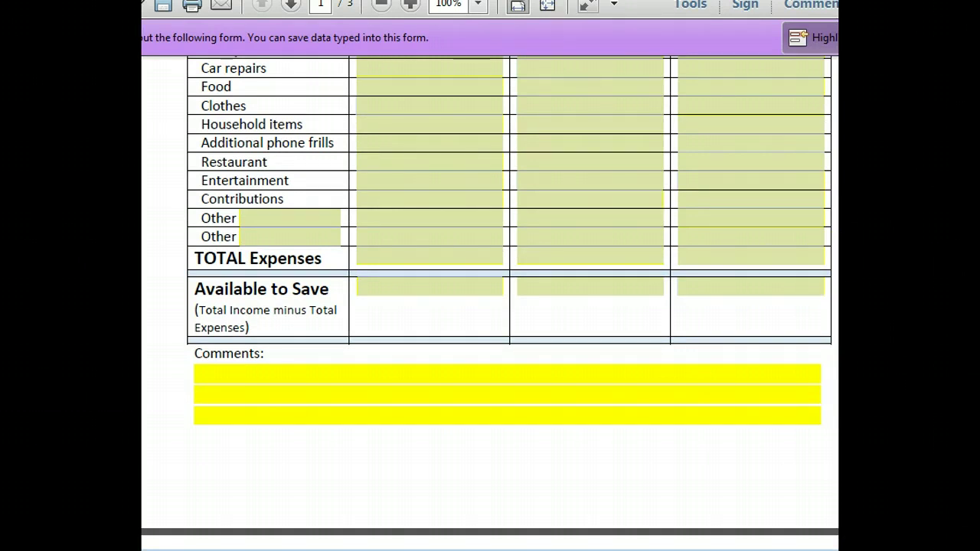
scroll(490, 298, up, 10)
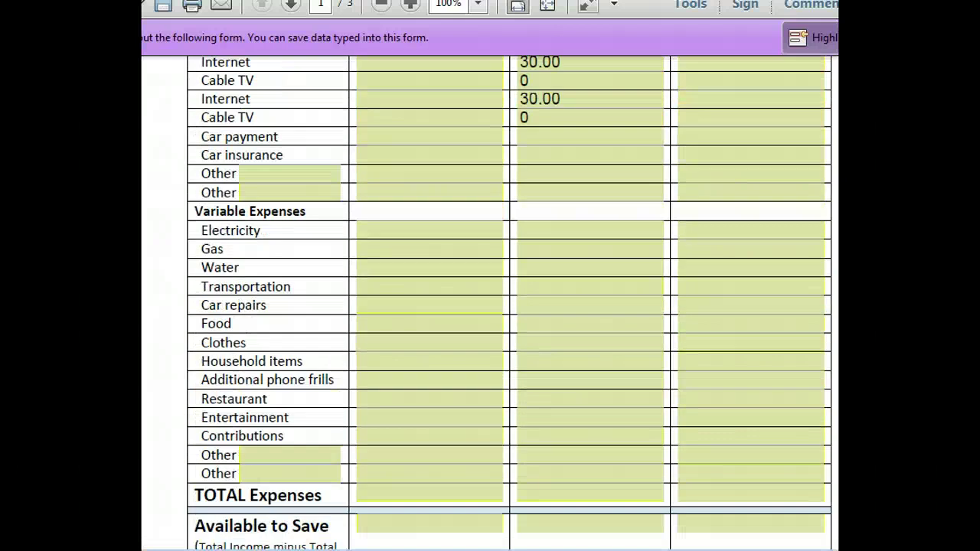
scroll(490, 299, up, 5)
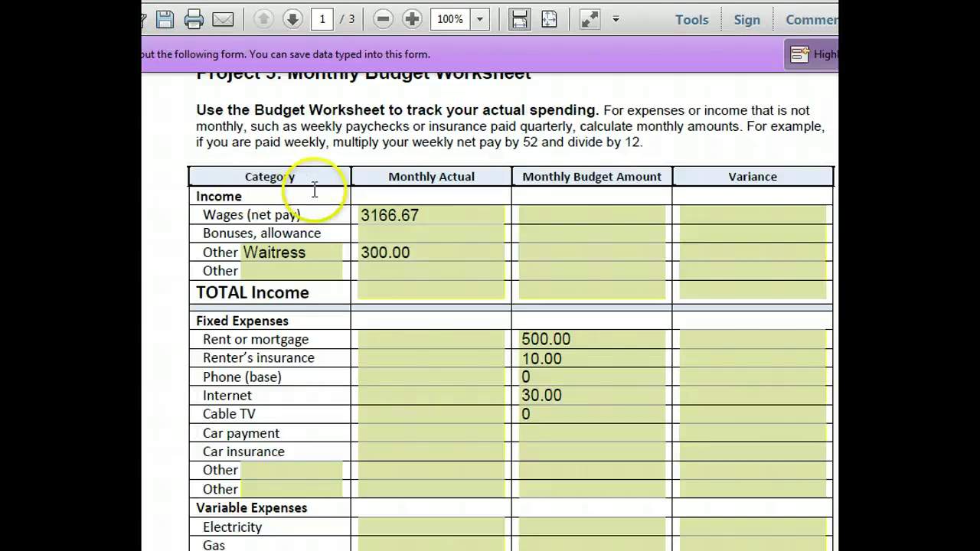
click(448, 232)
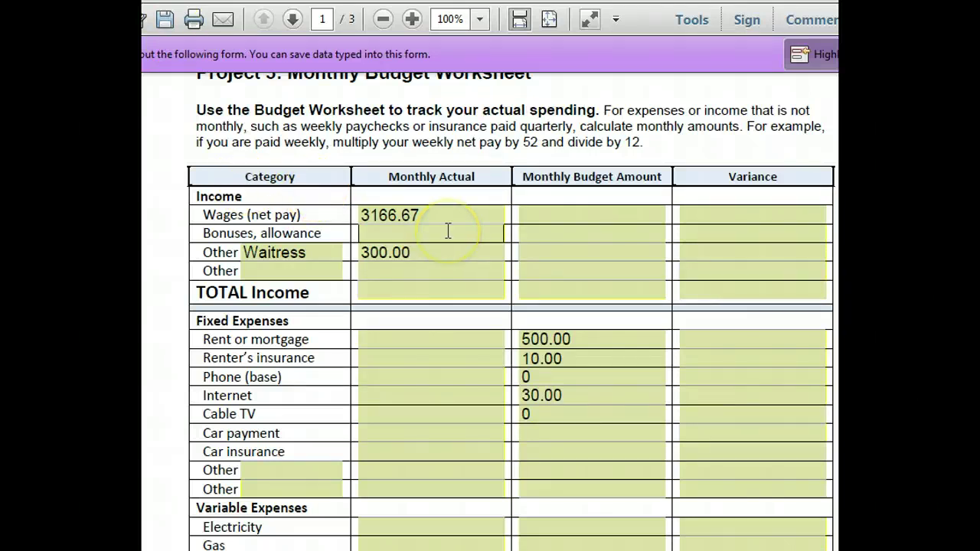
click(513, 234)
click(776, 100)
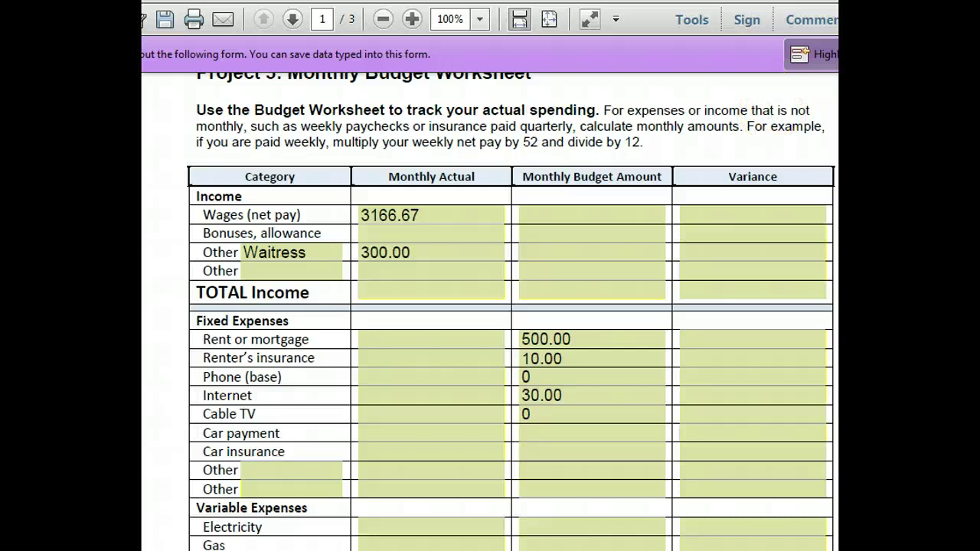